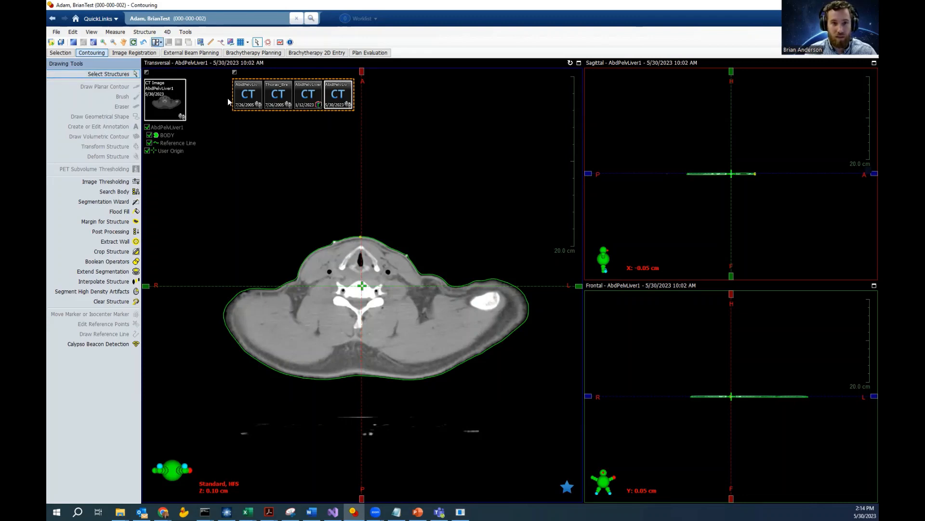
{"action": "scroll", "coordinate": [452, 287], "scroll_direction": "down", "scroll_amount": 2}
{"action": "scroll", "coordinate": [450, 285], "scroll_direction": "up", "scroll_amount": 2}
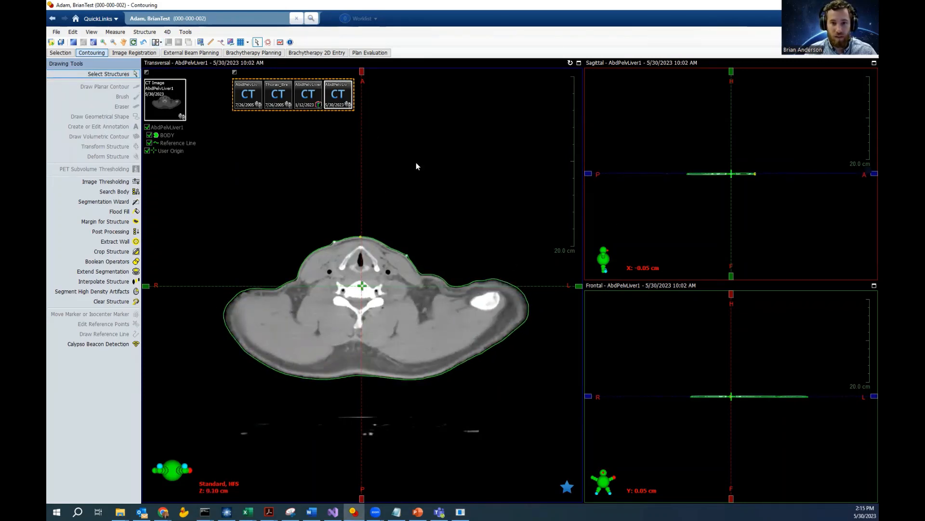
Step: Open the structure templates for creating new structures and filter the list to Unapproved templates
{"action": "left_click", "coordinate": [147, 35]}
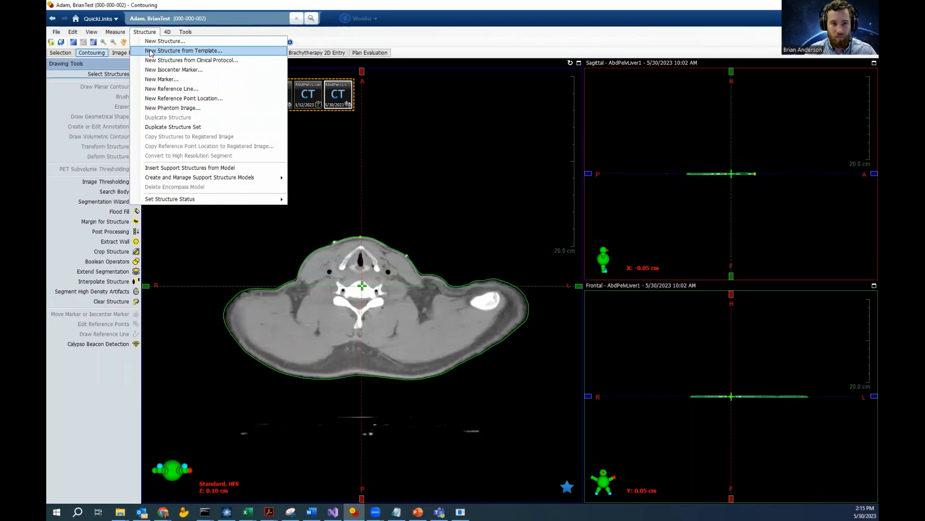
{"action": "left_click", "coordinate": [151, 52]}
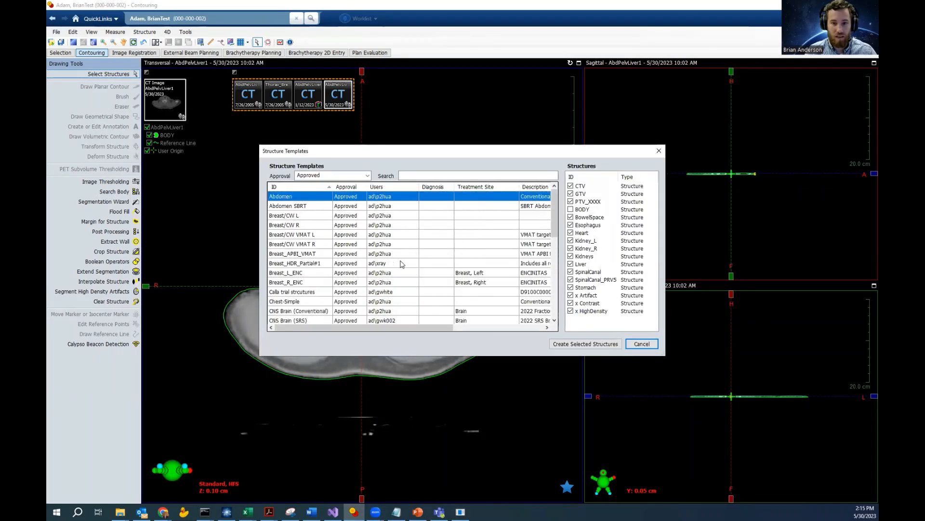
{"action": "left_click", "coordinate": [363, 177]}
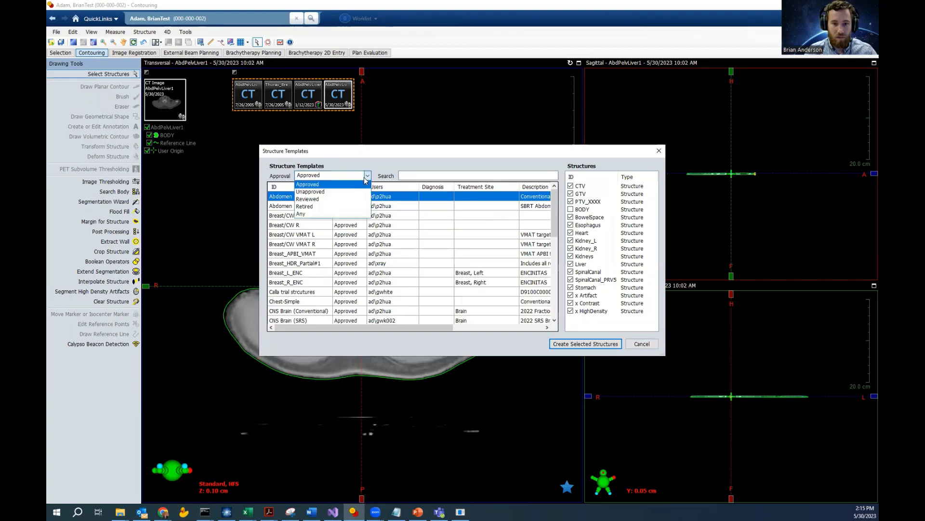
{"action": "left_click", "coordinate": [338, 192]}
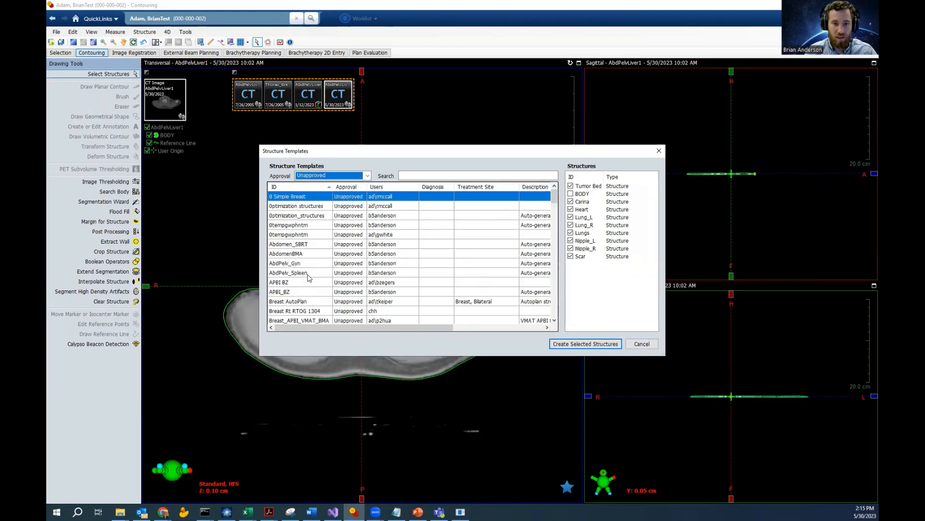
Step: Examine the structures in the AbdomenBMA template and its neighbouring templates, ending with AbdomenBMA selected
{"action": "left_click", "coordinate": [294, 254]}
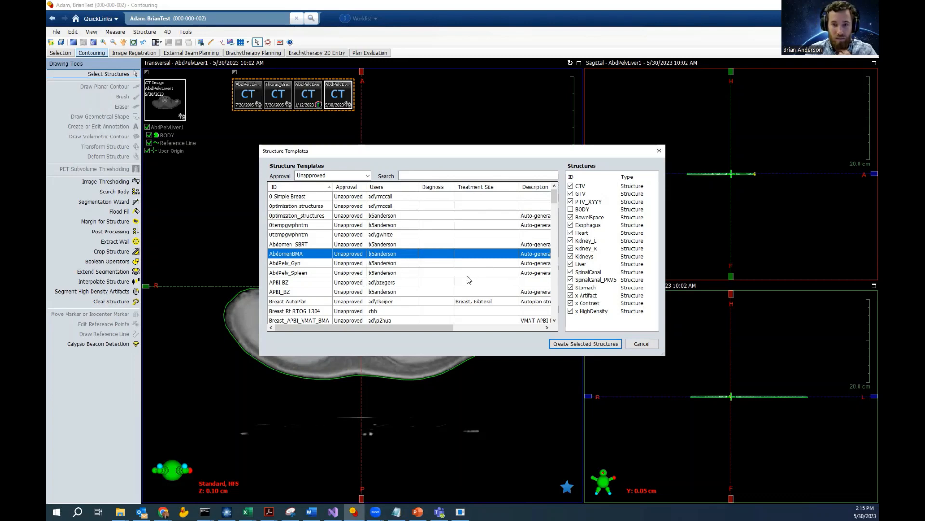
{"action": "left_click", "coordinate": [381, 245]}
{"action": "left_click", "coordinate": [378, 264]}
{"action": "left_click", "coordinate": [392, 255]}
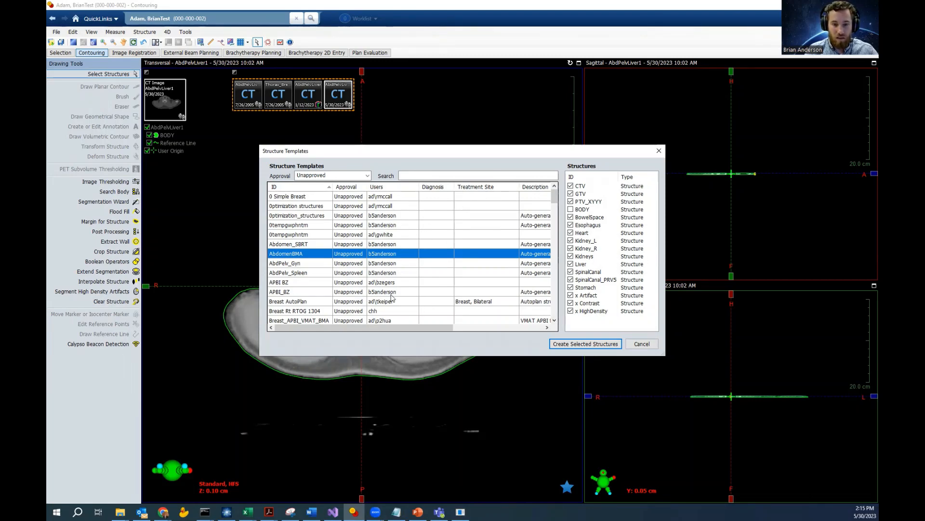
Step: Switch to the DICOM template maker's MainWindow and start loading templates from XML files
{"action": "left_click", "coordinate": [463, 511]}
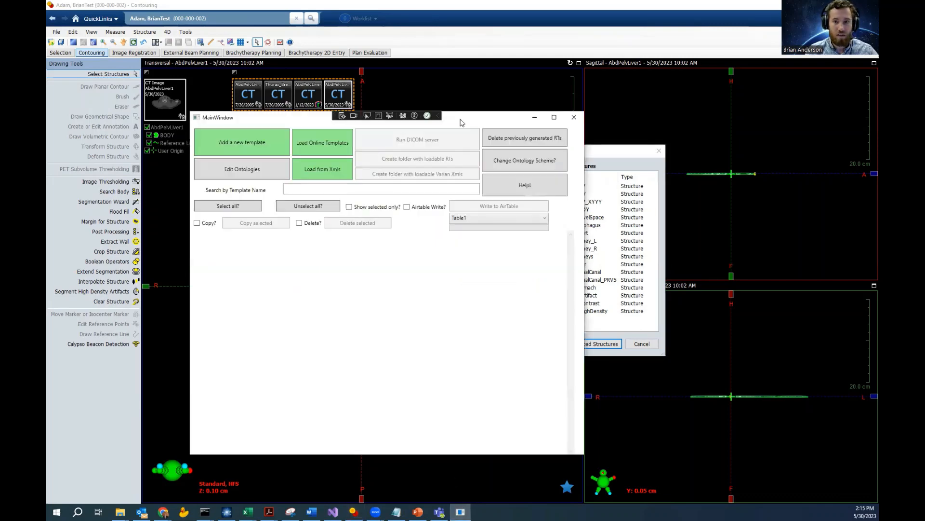
{"action": "left_click_drag", "start_coordinate": [458, 119], "coordinate": [676, 69]}
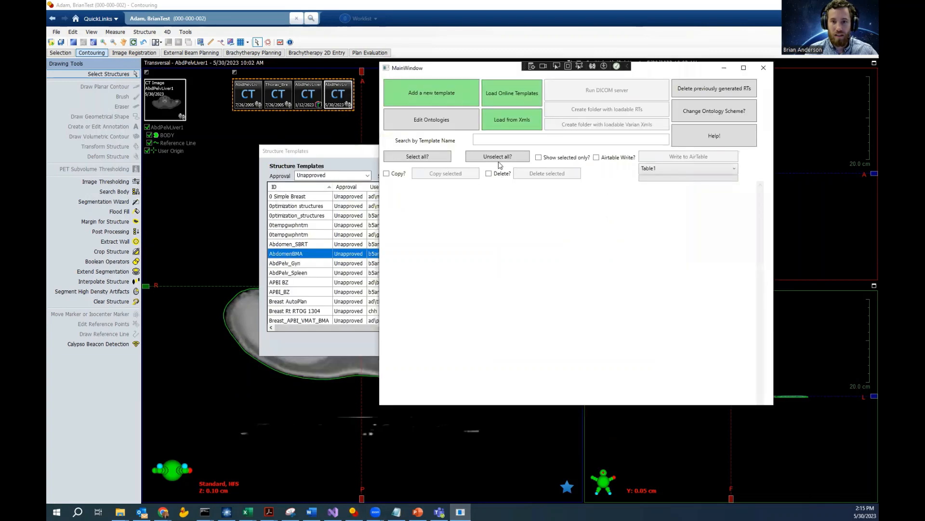
{"action": "left_click", "coordinate": [506, 123]}
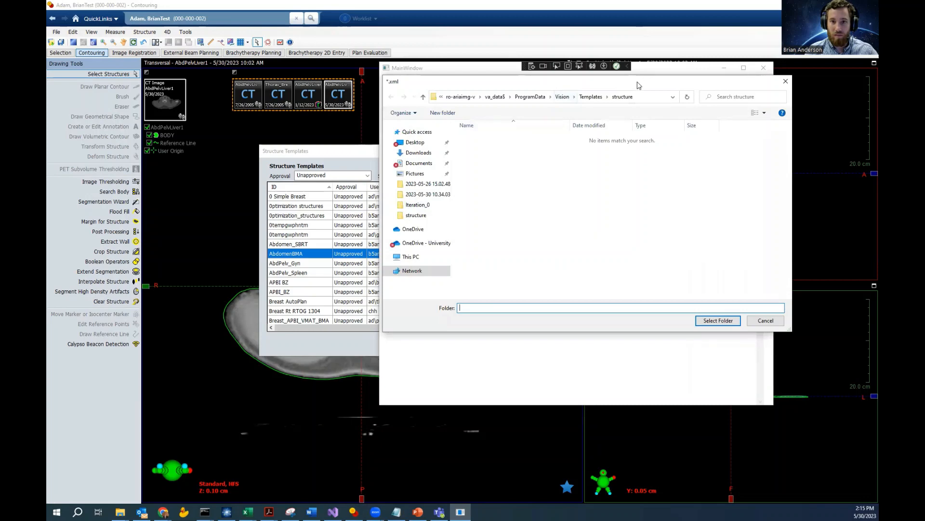
{"action": "left_click_drag", "start_coordinate": [638, 84], "coordinate": [486, 92]}
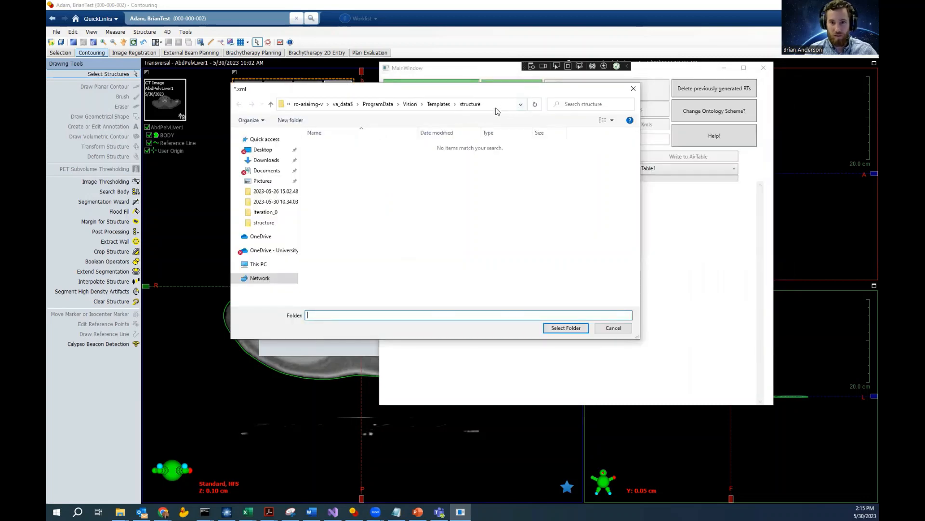
Step: Copy the full network path of the Vision\Templates\structure folder from the folder selection dialog
{"action": "left_click", "coordinate": [498, 107]}
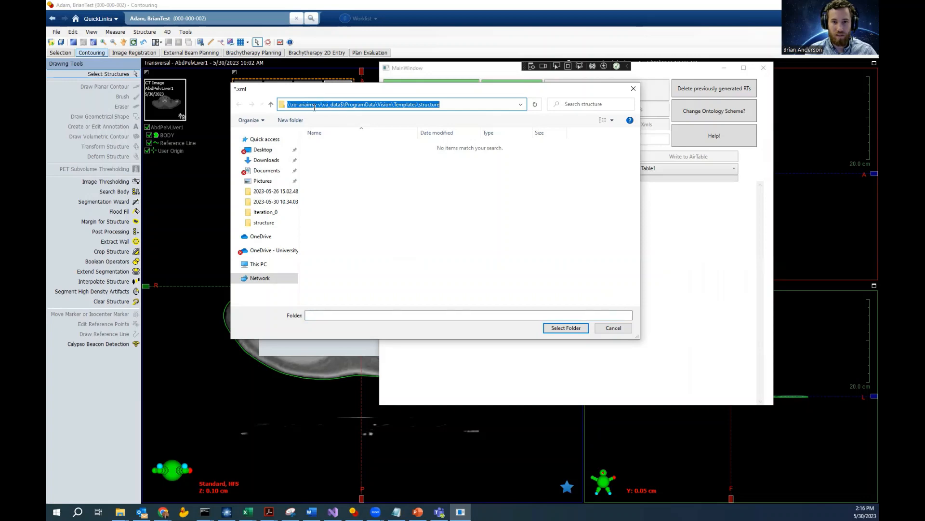
{"action": "left_click", "coordinate": [458, 104]}
{"action": "key", "text": "ctrl+a"}
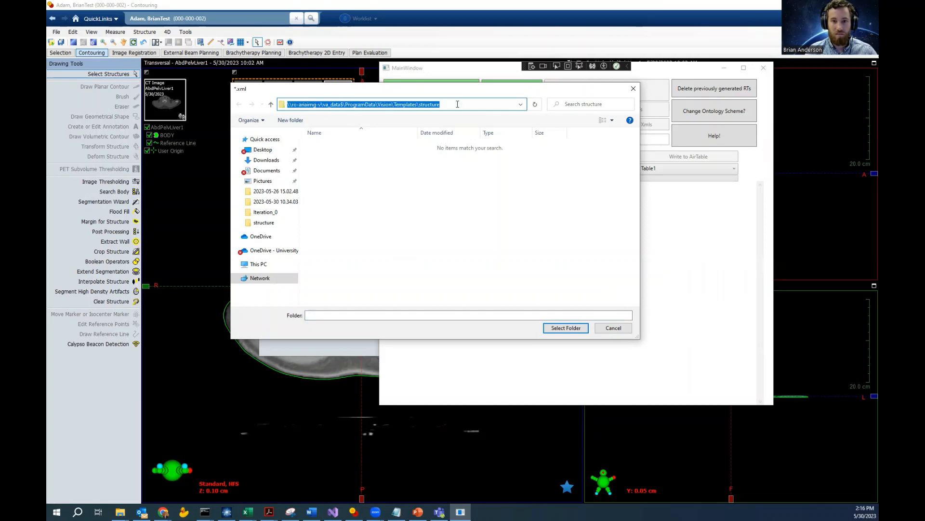
{"action": "key", "text": "ctrl+c"}
{"action": "left_click", "coordinate": [449, 176]}
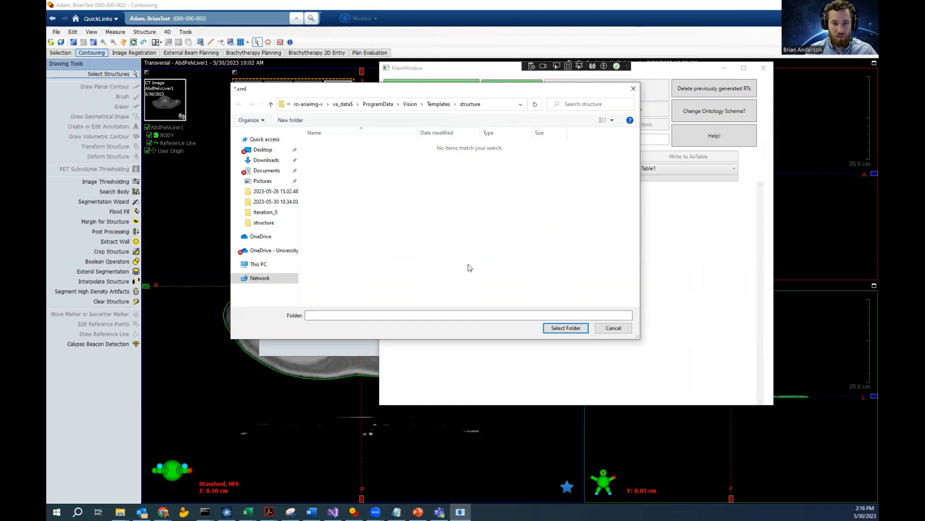
Step: Load the XML templates from the structure folder and resume the program paused in the Visual Studio debugger
{"action": "left_click", "coordinate": [557, 329]}
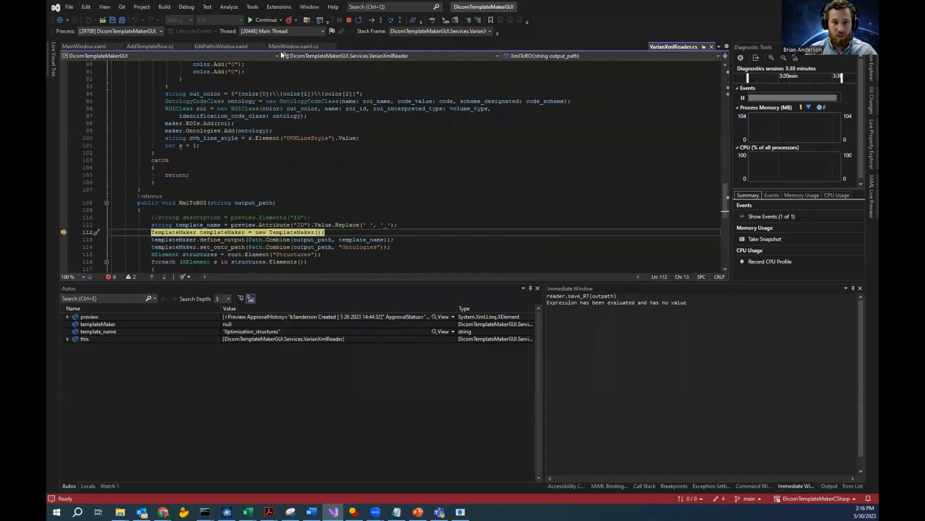
{"action": "left_click", "coordinate": [263, 20]}
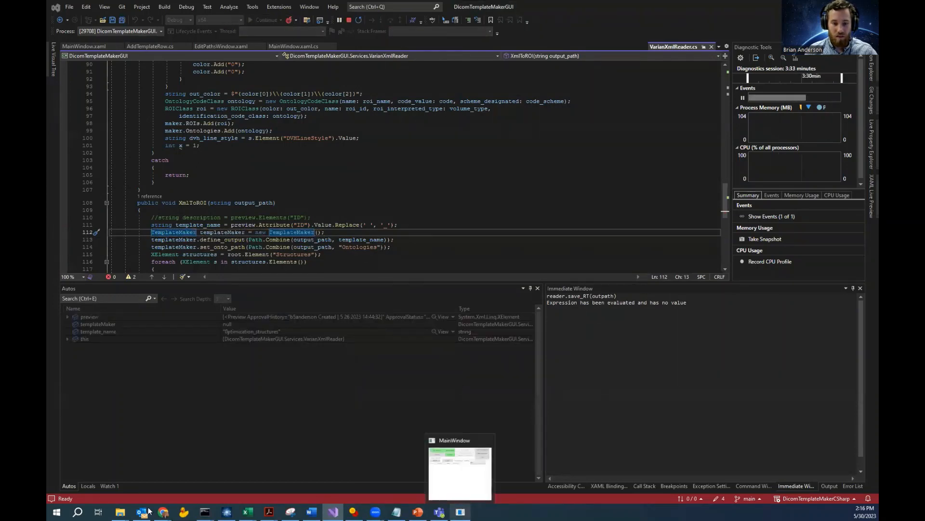
Step: Switch to the File Explorer window of the structure folder and look through its XML template files
{"action": "mouse_move", "coordinate": [120, 511]}
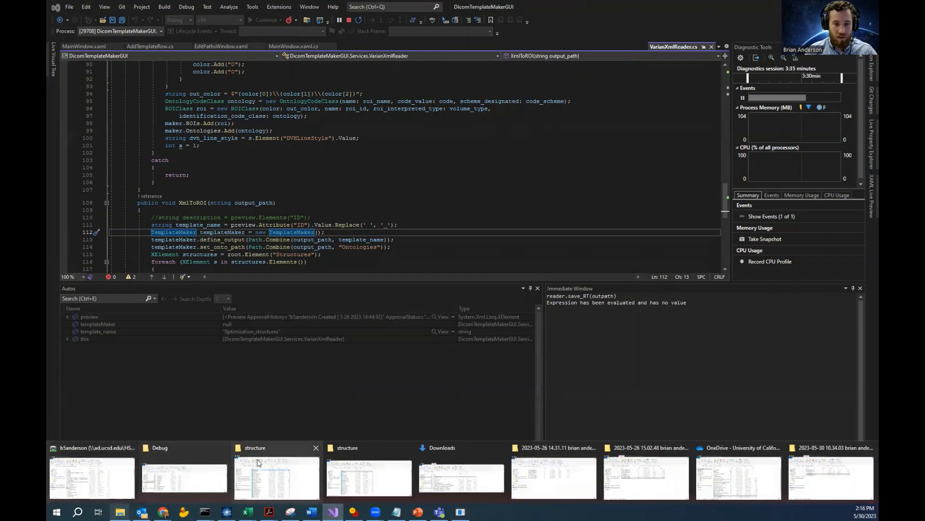
{"action": "left_click", "coordinate": [276, 476]}
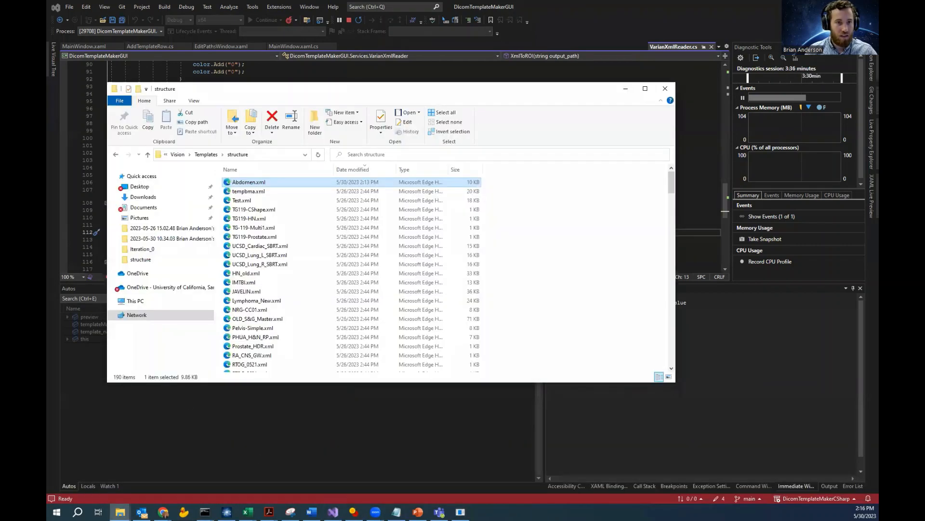
{"action": "left_click", "coordinate": [279, 155]}
{"action": "left_click", "coordinate": [582, 213]}
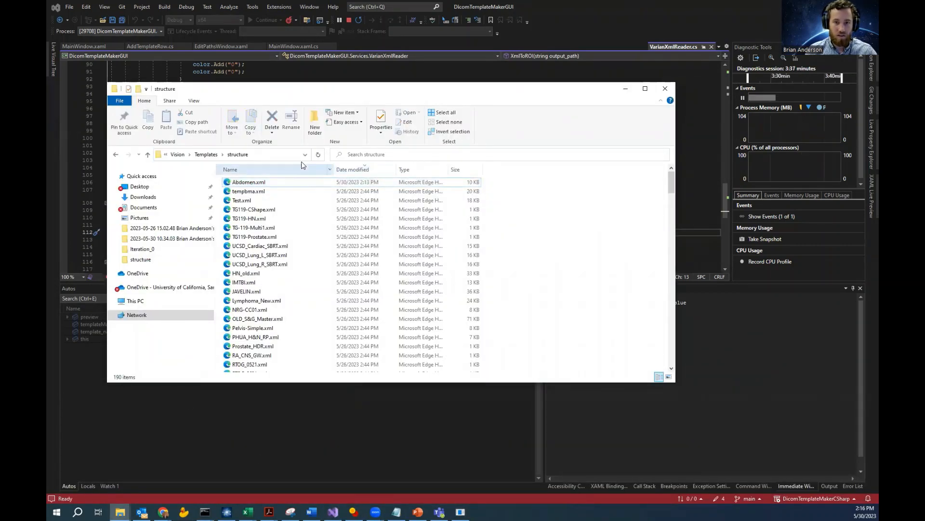
{"action": "scroll", "coordinate": [304, 270], "scroll_direction": "down", "scroll_amount": 1}
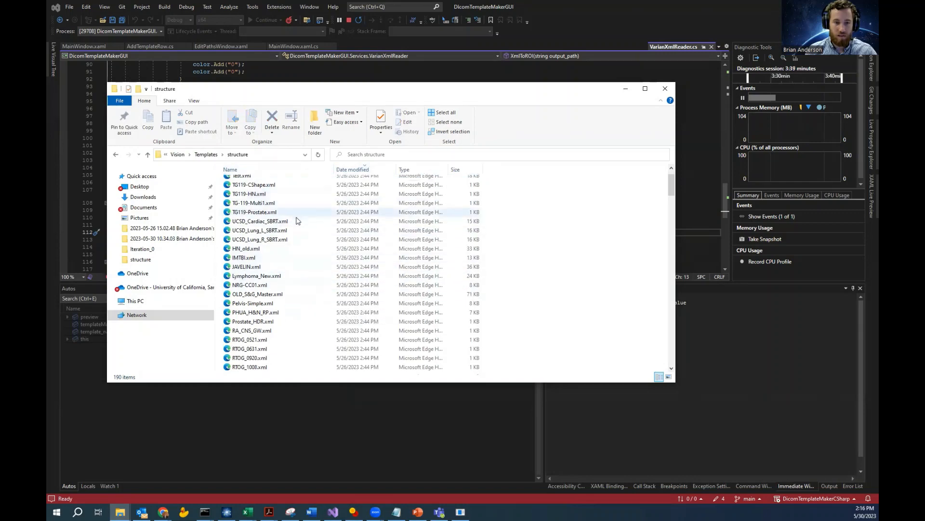
{"action": "scroll", "coordinate": [316, 254], "scroll_direction": "up", "scroll_amount": 1}
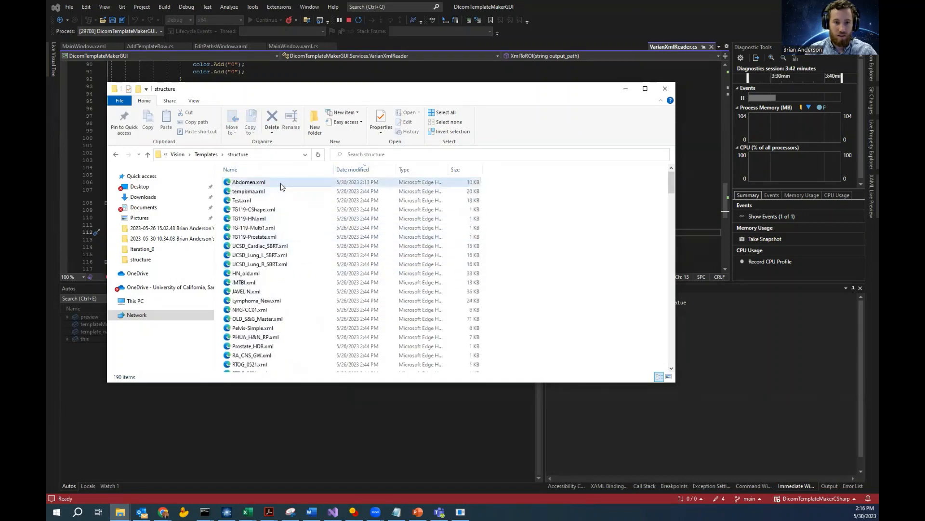
Step: Open Abdomen.xml in the browser and examine its Preview element by collapsing and re-expanding the Structures node
{"action": "left_click", "coordinate": [282, 183]}
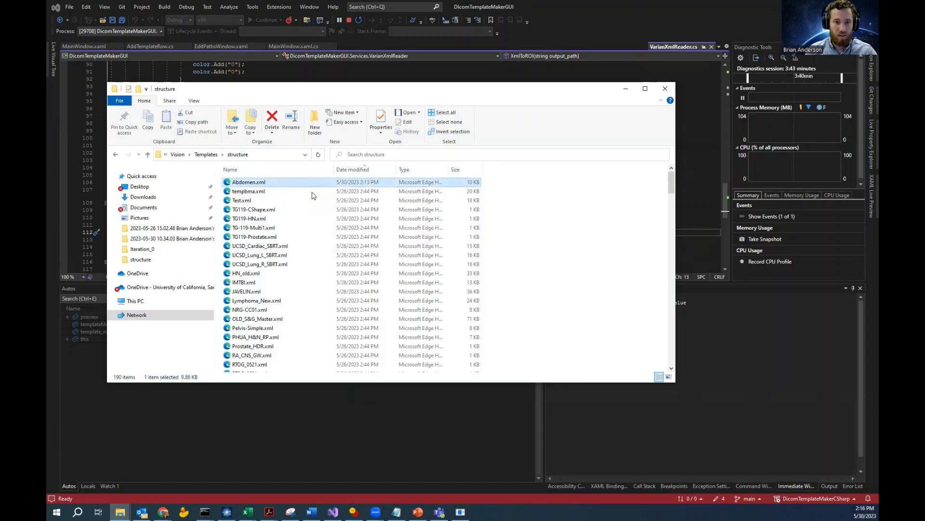
{"action": "key", "text": "Return"}
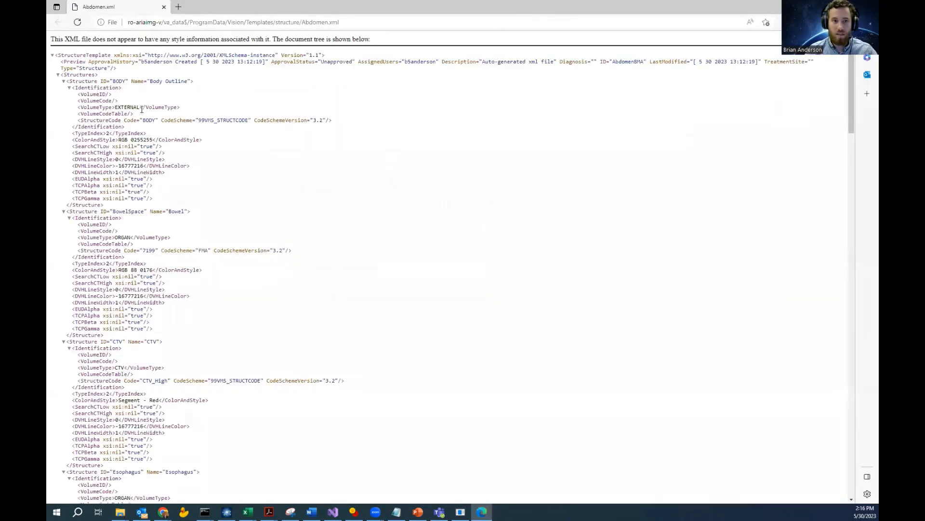
{"action": "left_click", "coordinate": [57, 77]}
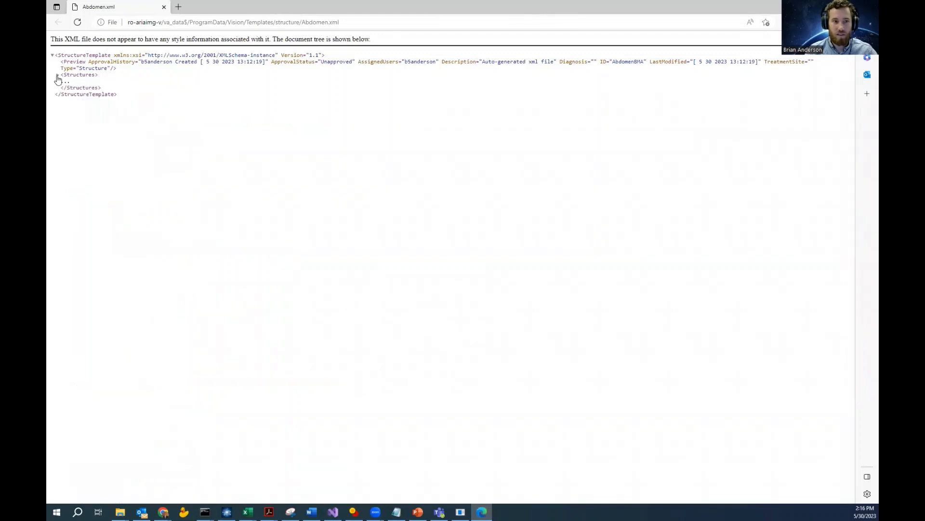
{"action": "left_click", "coordinate": [57, 75]}
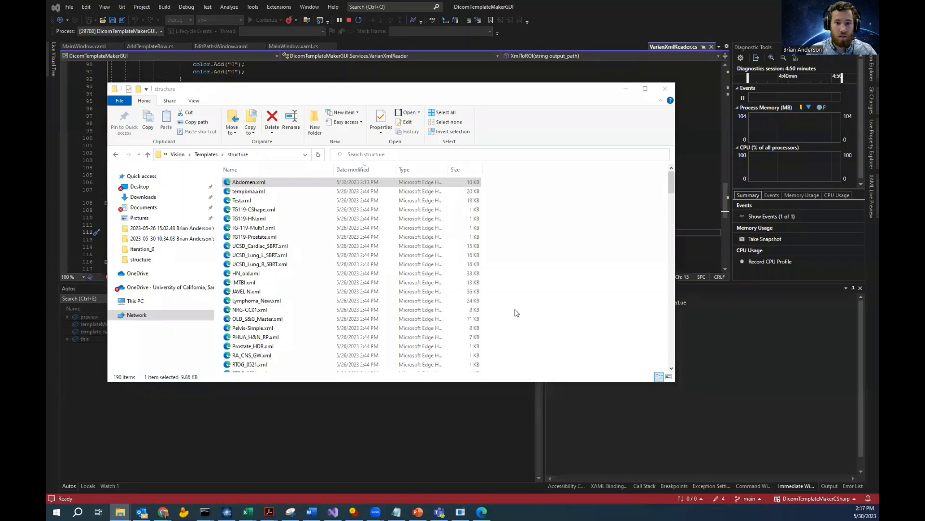
Step: Switch to the template maker, look through the loaded templates, and compare AbdomenBMA with its structures in the Contouring workspace
{"action": "mouse_move", "coordinate": [460, 512]}
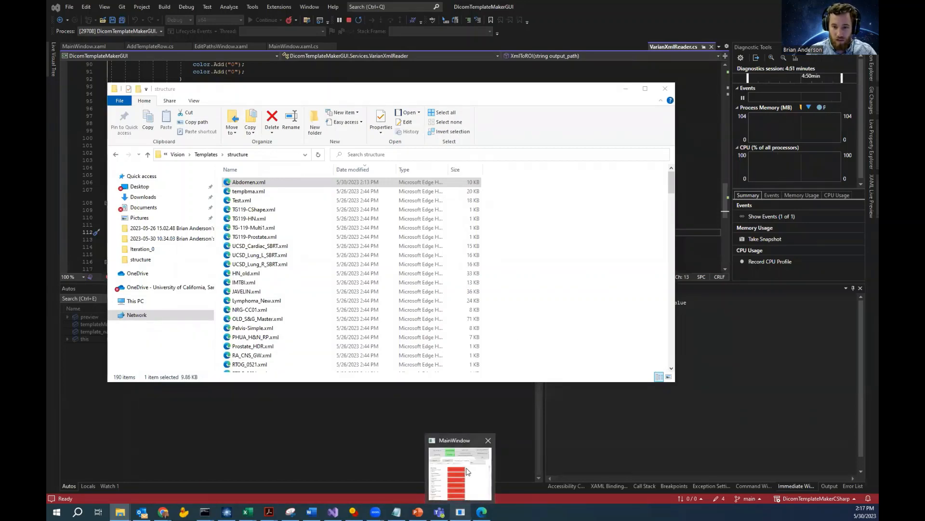
{"action": "left_click", "coordinate": [466, 472]}
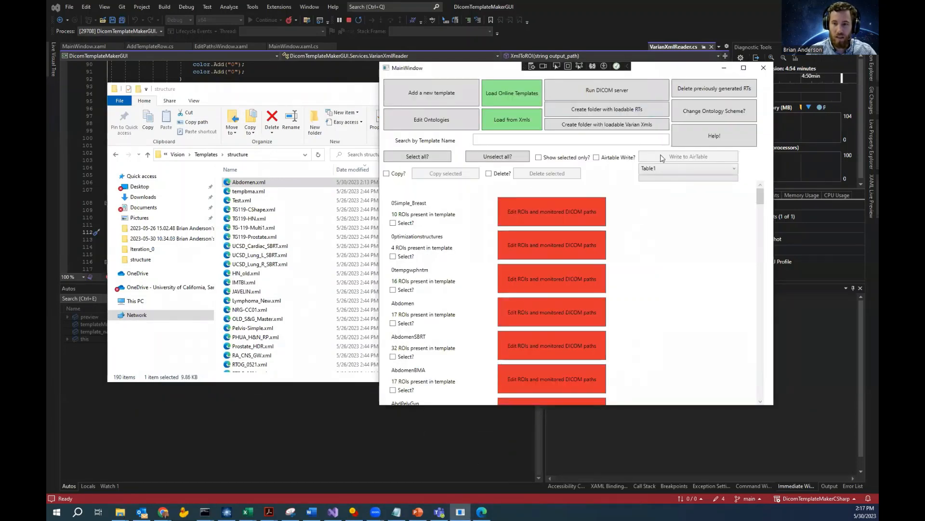
{"action": "scroll", "coordinate": [581, 289], "scroll_direction": "down", "scroll_amount": 1}
{"action": "scroll", "coordinate": [583, 296], "scroll_direction": "down", "scroll_amount": 10}
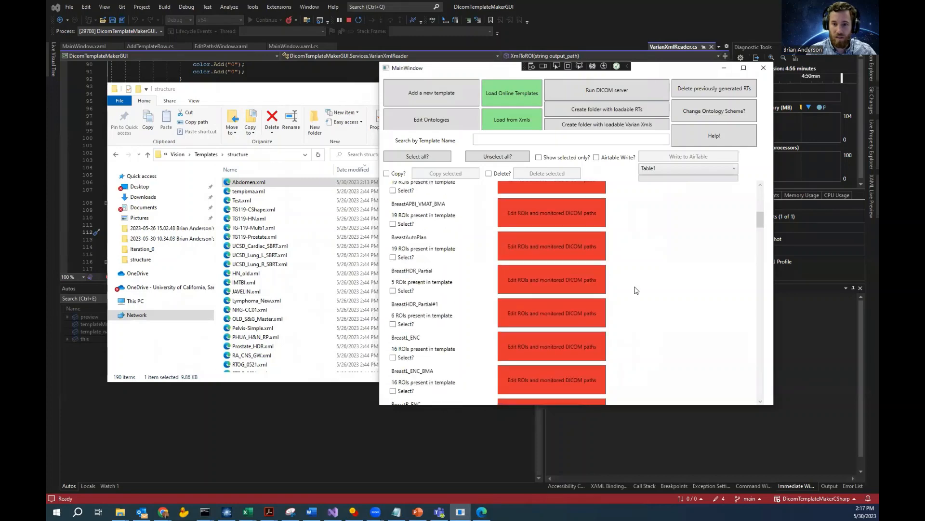
{"action": "scroll", "coordinate": [569, 306], "scroll_direction": "up", "scroll_amount": 10}
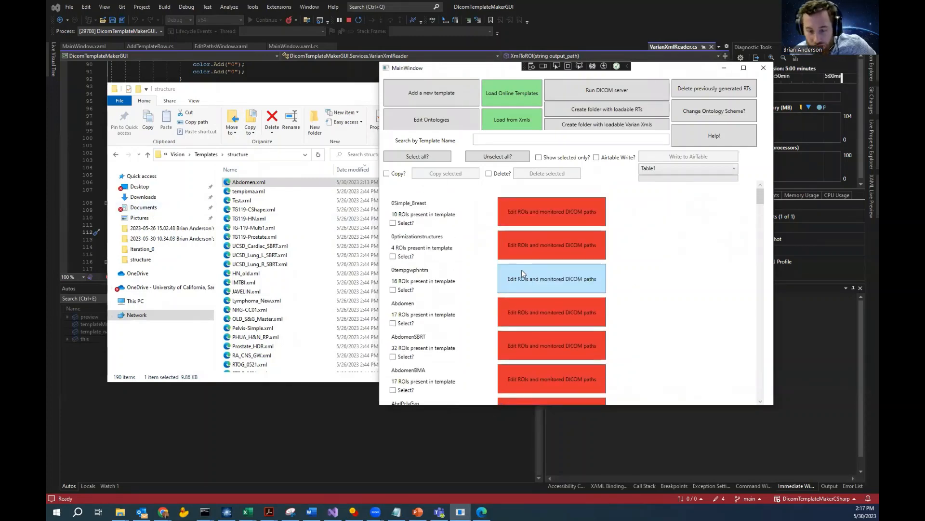
{"action": "scroll", "coordinate": [463, 290], "scroll_direction": "down", "scroll_amount": 1}
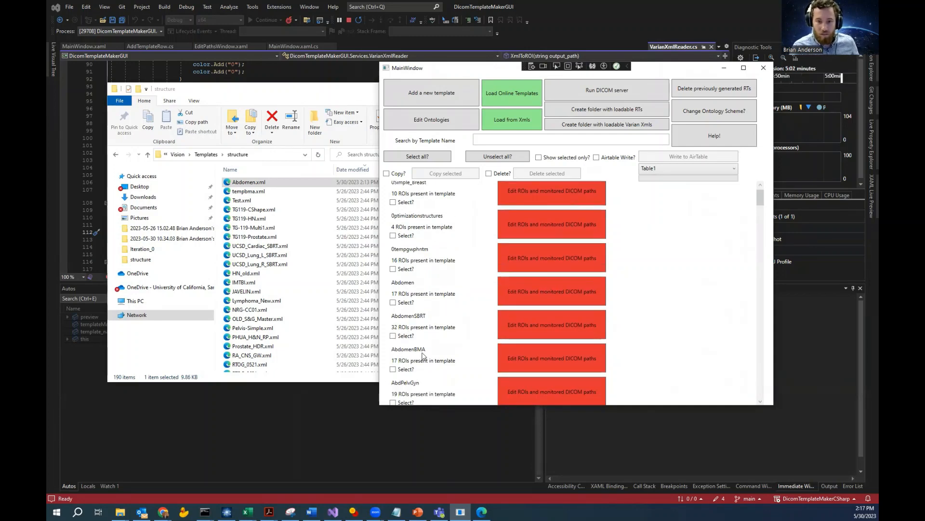
{"action": "left_click", "coordinate": [354, 511]}
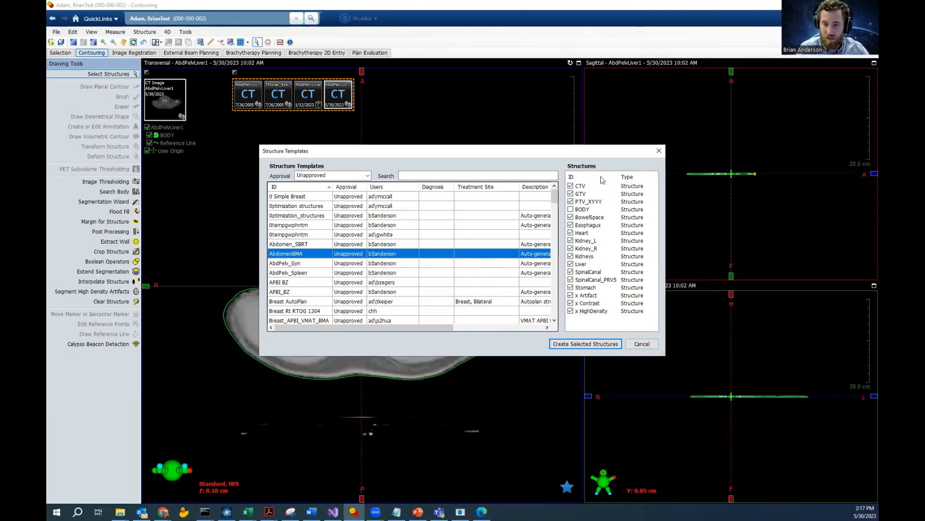
{"action": "left_click", "coordinate": [461, 511]}
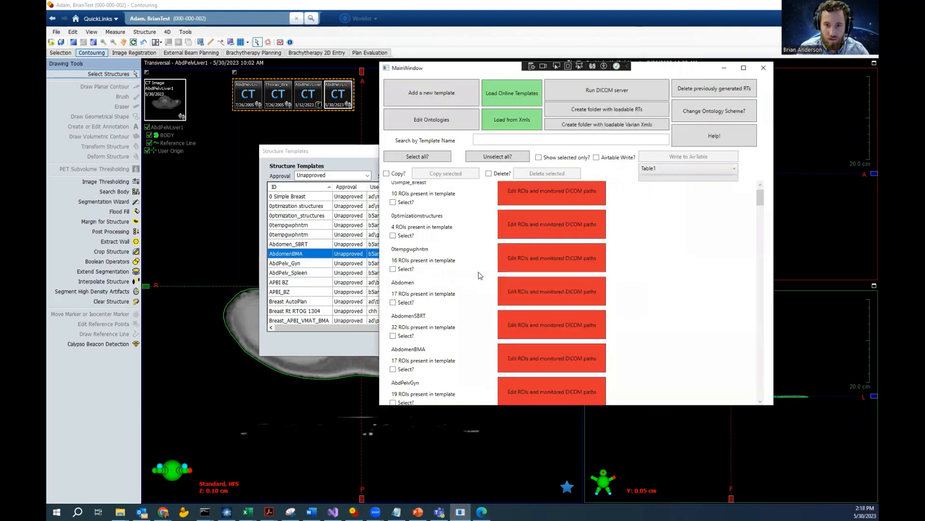
Step: Open the ROIs of the AbdomenBMA template for editing and rename its PTV ROI to PTV_XXX
{"action": "left_click", "coordinate": [548, 360]}
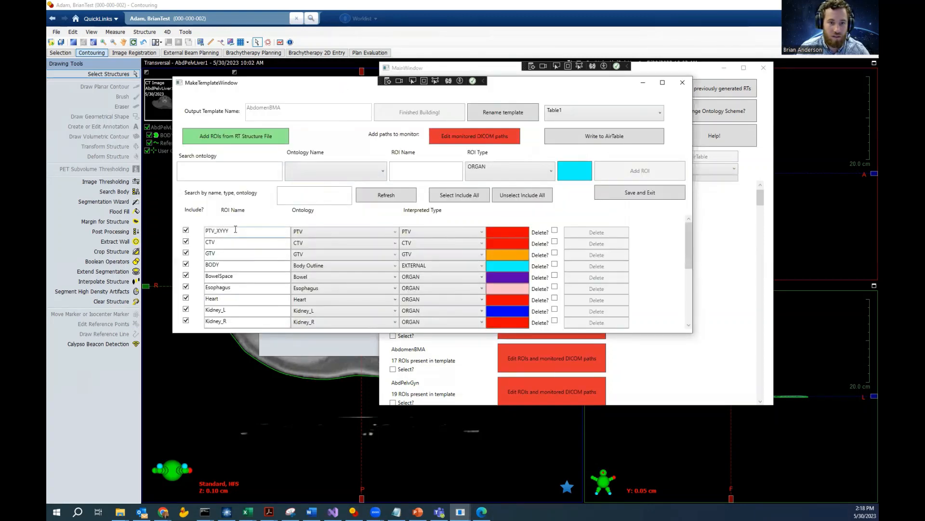
{"action": "left_click", "coordinate": [265, 232]}
{"action": "key", "text": "BackSpace"}
{"action": "key", "text": "BackSpace"}
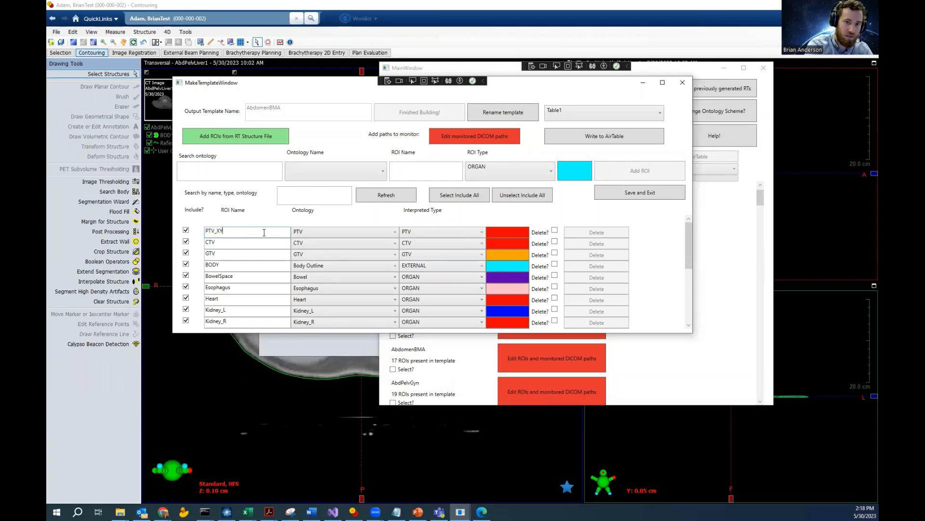
{"action": "type", "text": "XX"}
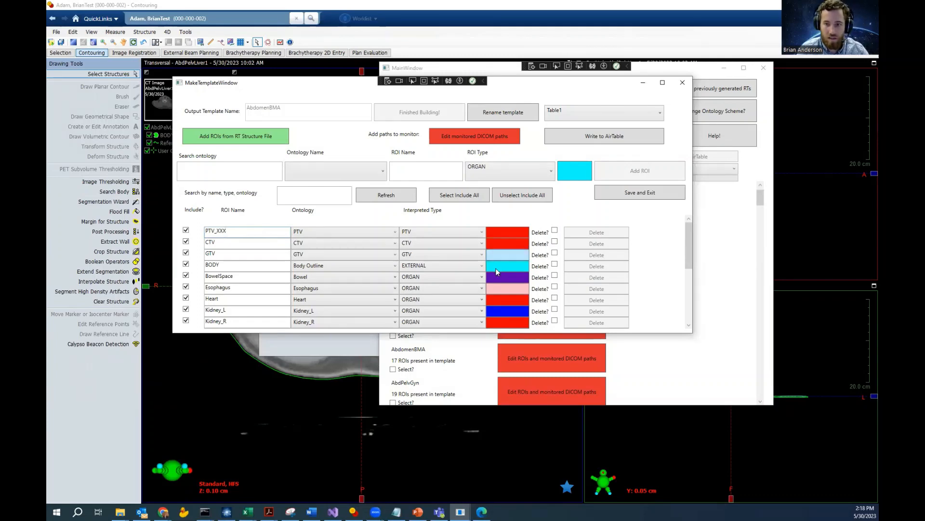
Step: Look through the ROI list of the AbdomenBMA template, then save the template and exit its editor
{"action": "scroll", "coordinate": [496, 268], "scroll_direction": "down", "scroll_amount": 4}
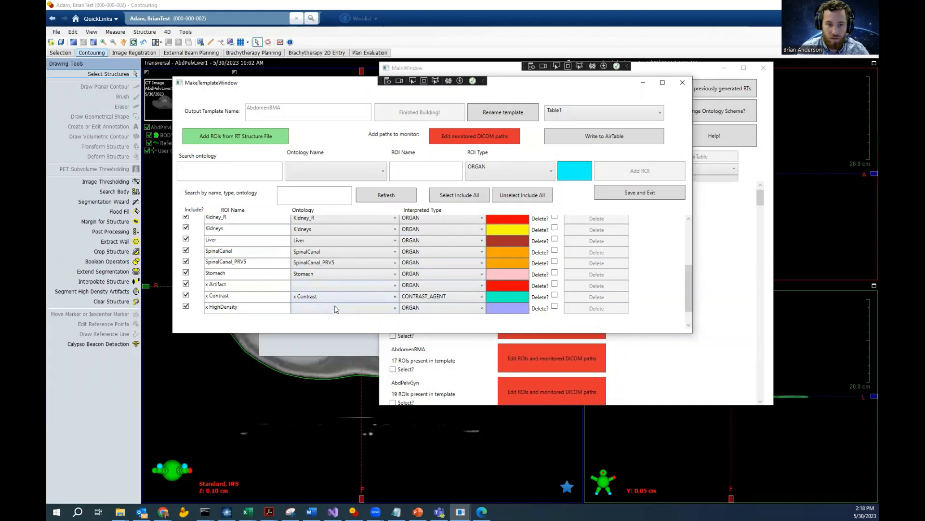
{"action": "scroll", "coordinate": [356, 268], "scroll_direction": "up", "scroll_amount": 4}
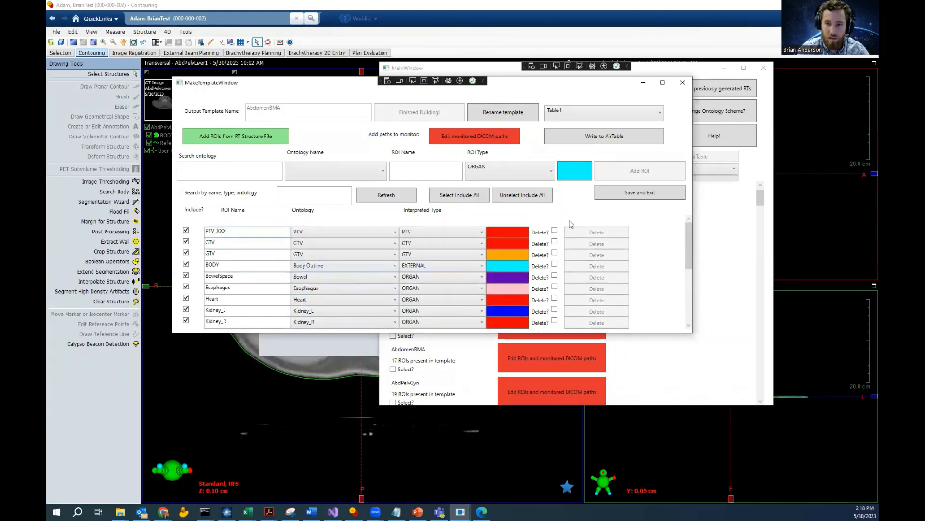
{"action": "left_click", "coordinate": [623, 199]}
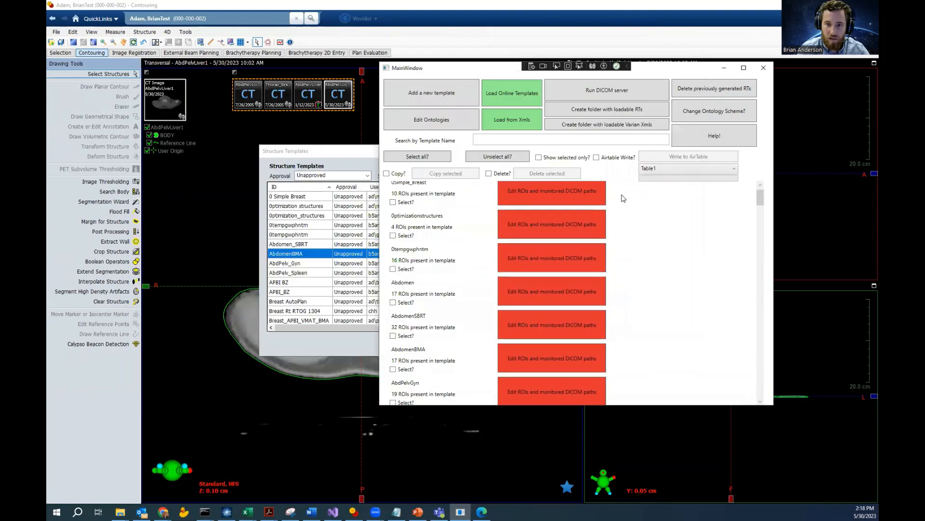
Step: Find AbdomenBMA by searching for bma, export it as a loadable Varian XML into the structure folder, and resume the paused debugger
{"action": "left_click", "coordinate": [523, 135]}
{"action": "type", "text": "bma"}
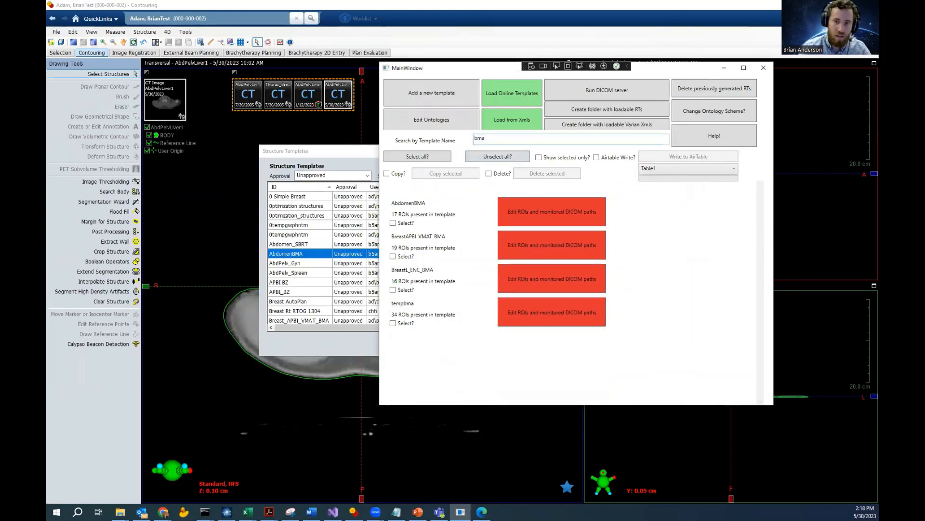
{"action": "left_click", "coordinate": [393, 224]}
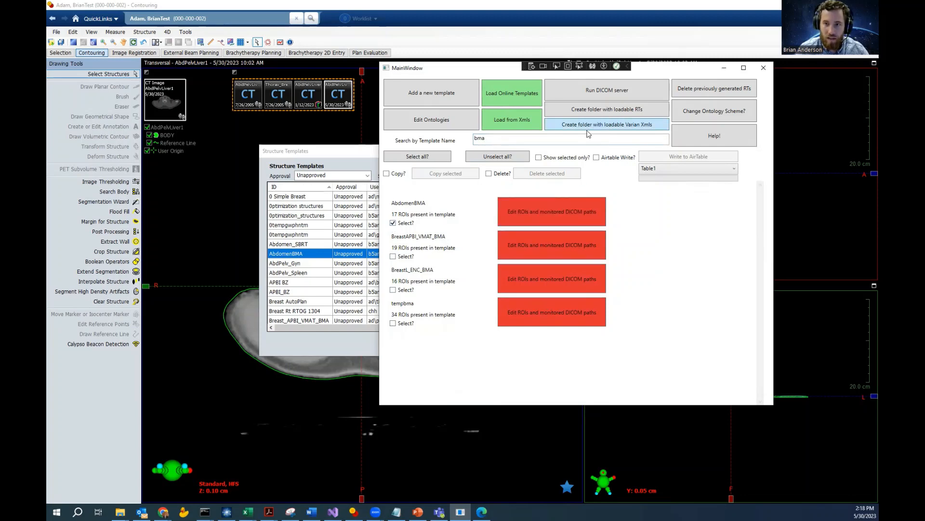
{"action": "left_click", "coordinate": [638, 128]}
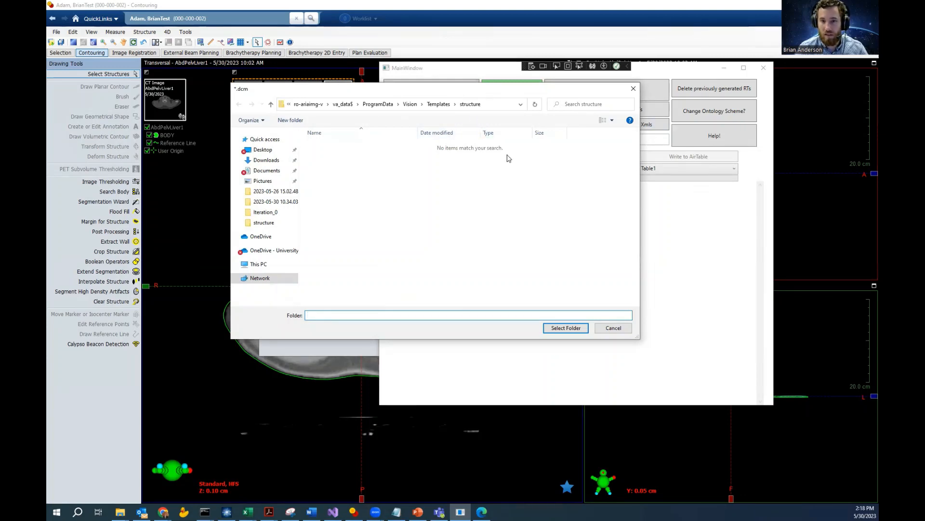
{"action": "left_click", "coordinate": [567, 328]}
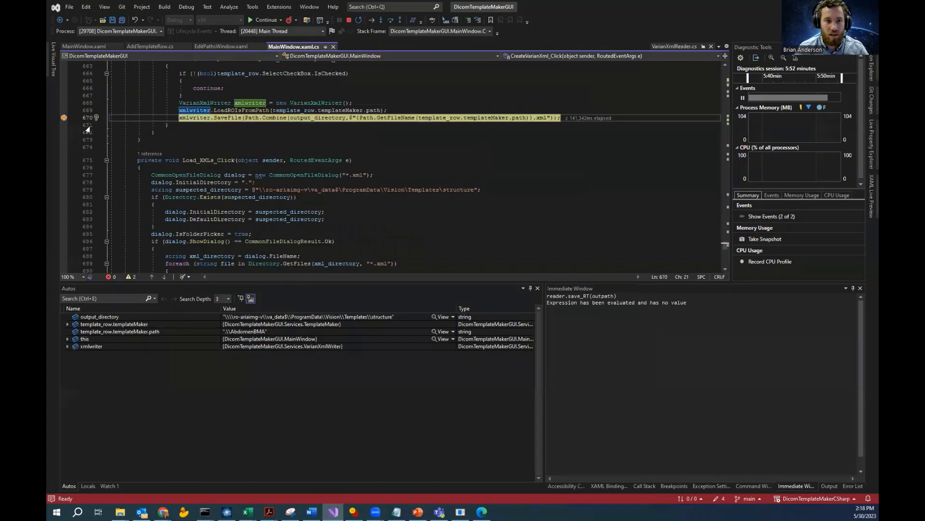
{"action": "left_click", "coordinate": [250, 22]}
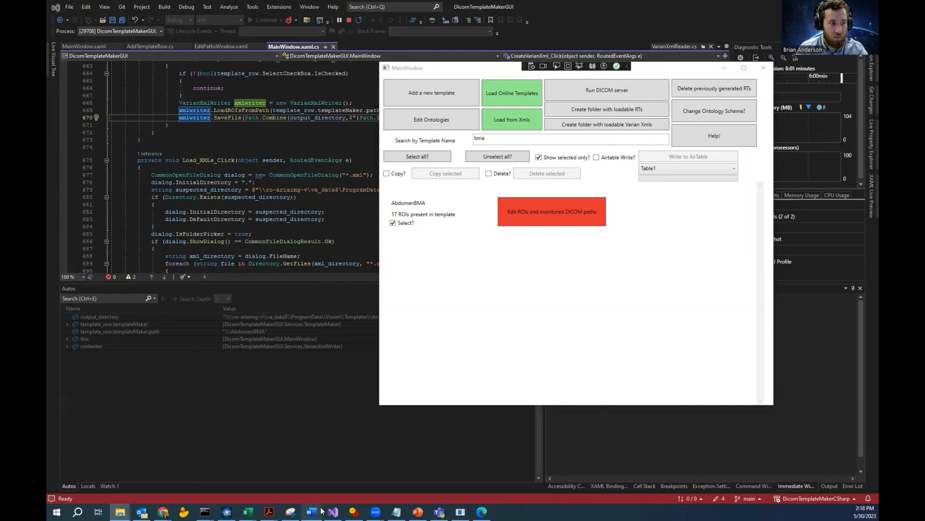
Step: Switch to the Contouring workspace, reload the structure template dialog, and check the structures of AbdomenBMA among the Unapproved templates
{"action": "left_click", "coordinate": [354, 511]}
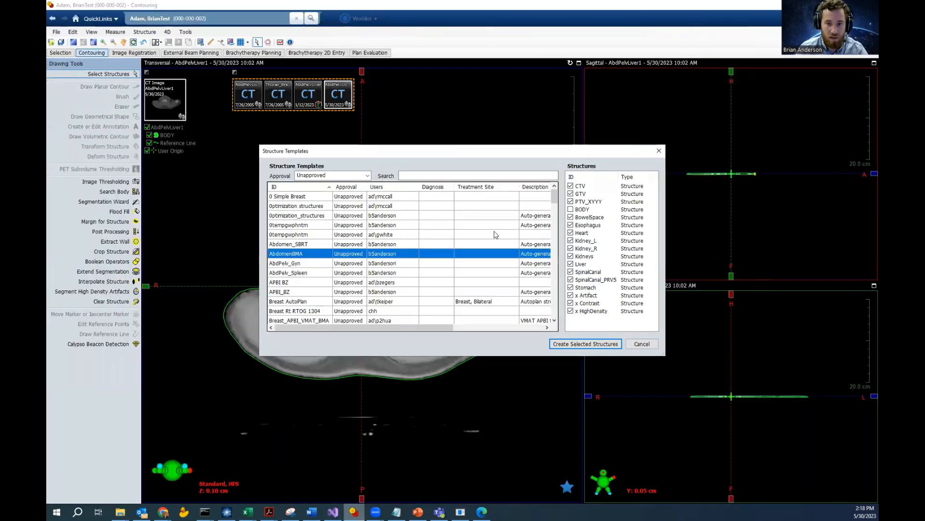
{"action": "left_click", "coordinate": [641, 344]}
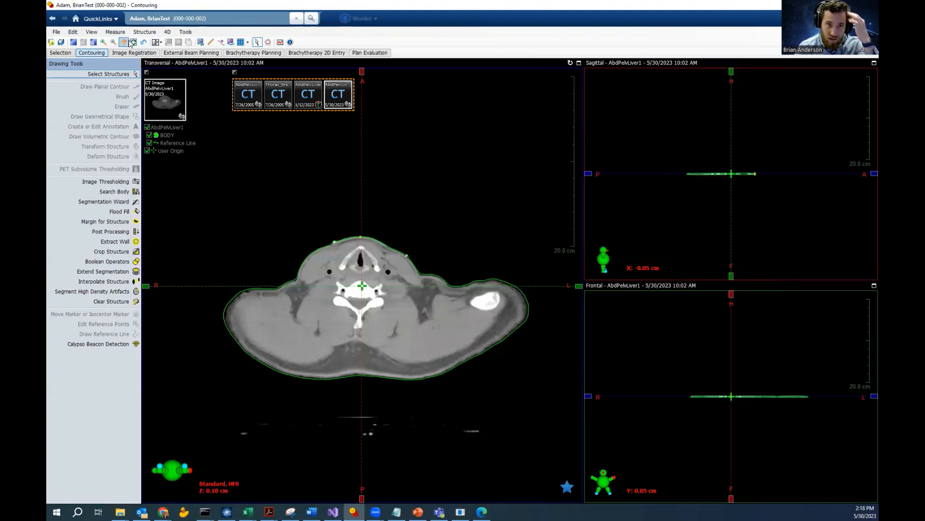
{"action": "left_click", "coordinate": [138, 34]}
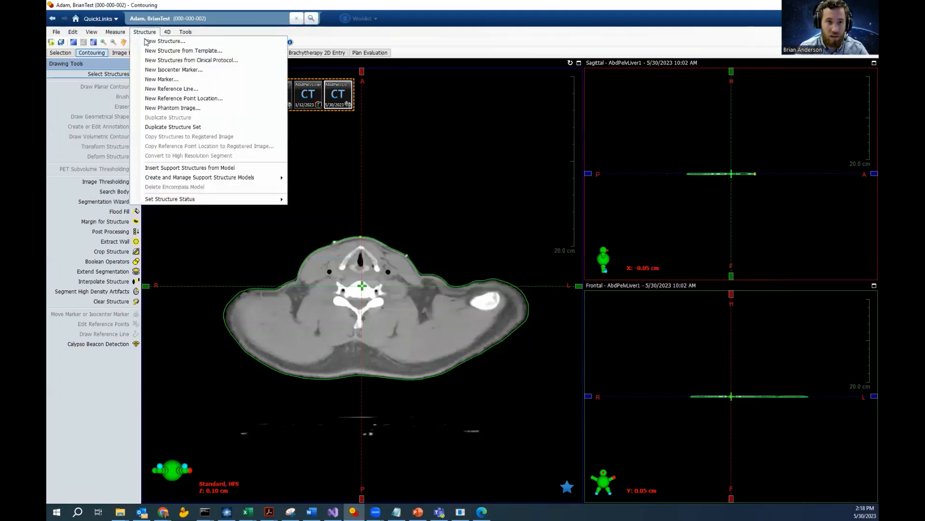
{"action": "left_click", "coordinate": [175, 50]}
{"action": "left_click", "coordinate": [367, 176]}
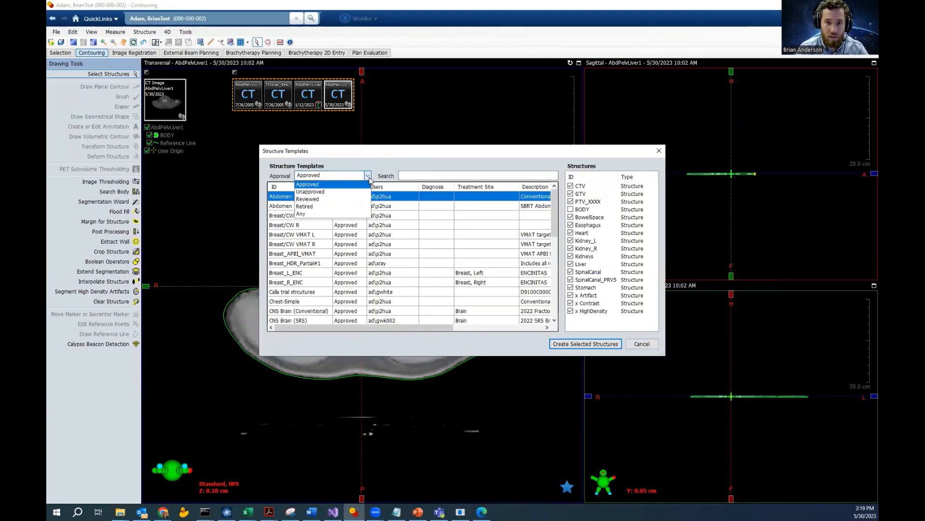
{"action": "left_click", "coordinate": [337, 199]}
{"action": "left_click", "coordinate": [368, 175]}
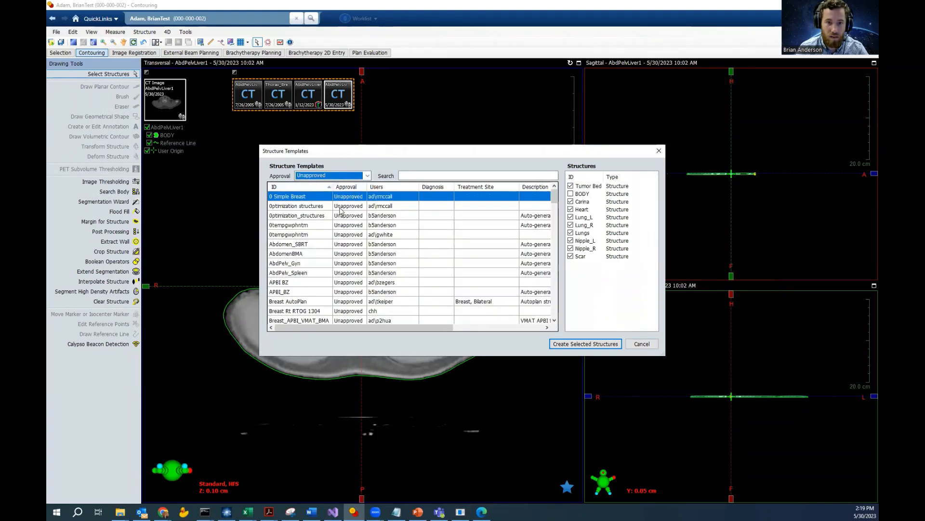
{"action": "left_click", "coordinate": [308, 254]}
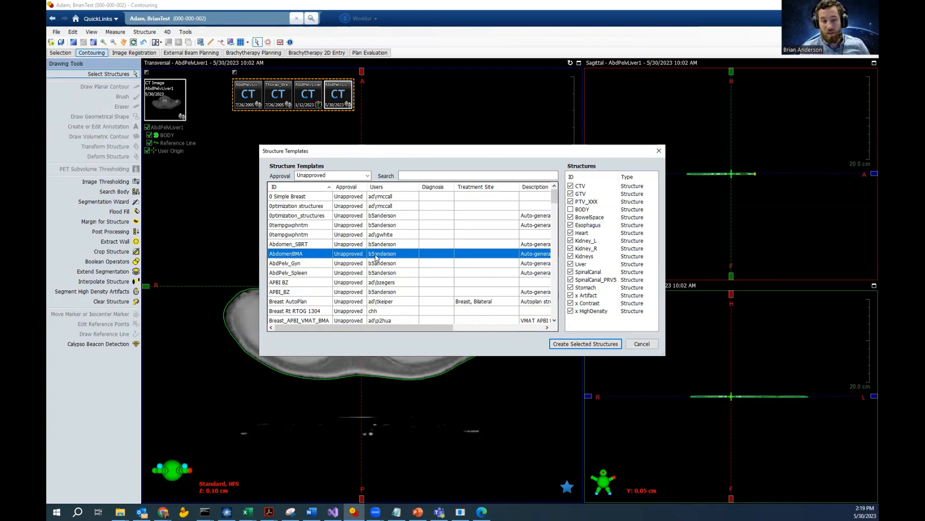
Step: Switch to the template maker and show all templates by turning off the selected-only filter and clearing the name search
{"action": "left_click", "coordinate": [460, 511]}
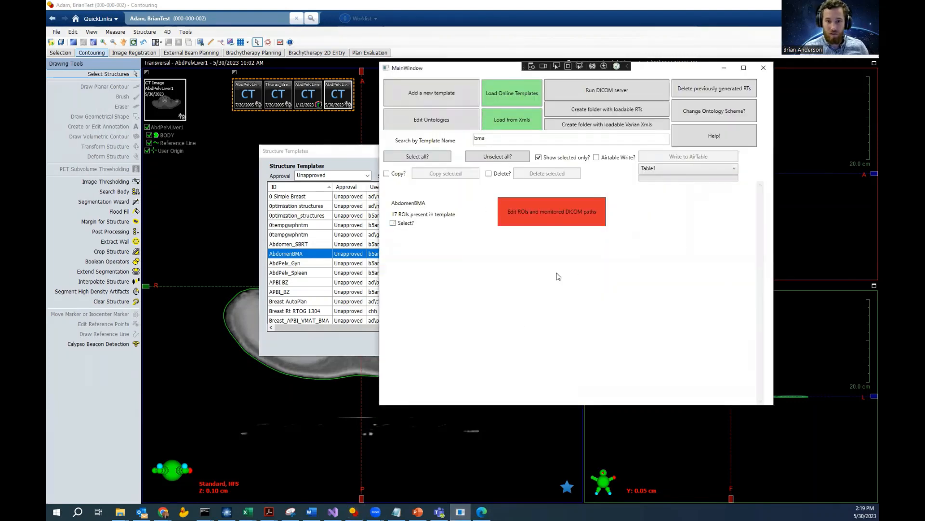
{"action": "left_click", "coordinate": [554, 158]}
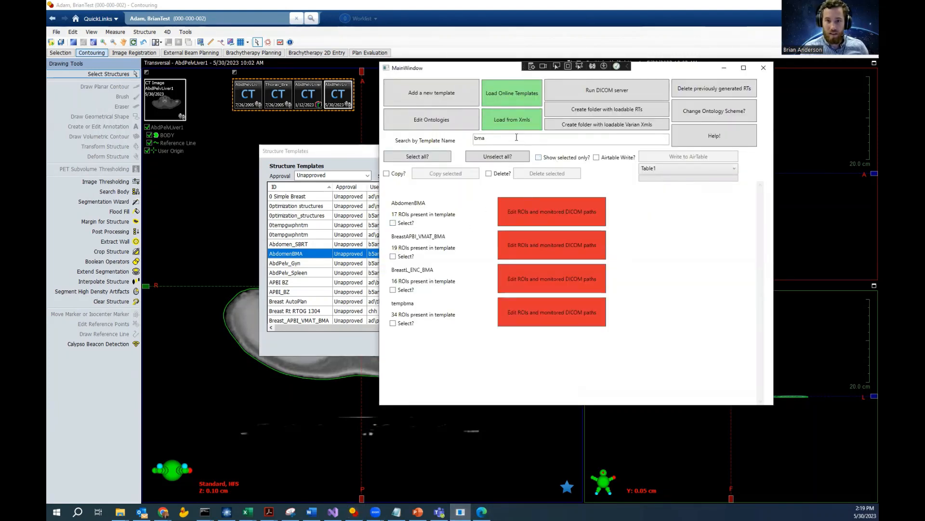
{"action": "left_click_drag", "start_coordinate": [514, 137], "coordinate": [435, 148]}
{"action": "key", "text": "BackSpace"}
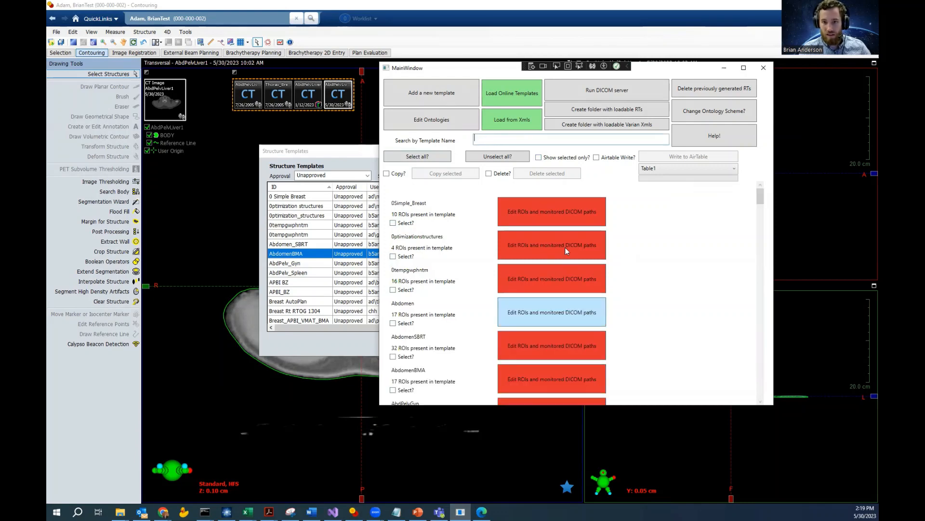
{"action": "scroll", "coordinate": [622, 284], "scroll_direction": "down", "scroll_amount": 1}
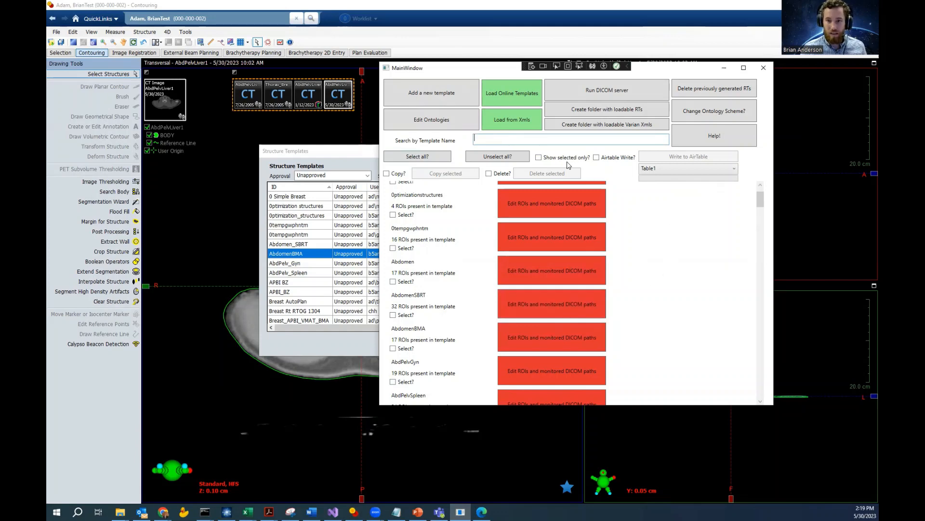
Step: Select all templates, open the folder choice for loadable Varian XMLs and cancel it, then look through the selected templates
{"action": "left_click", "coordinate": [414, 158]}
{"action": "left_click", "coordinate": [604, 126]}
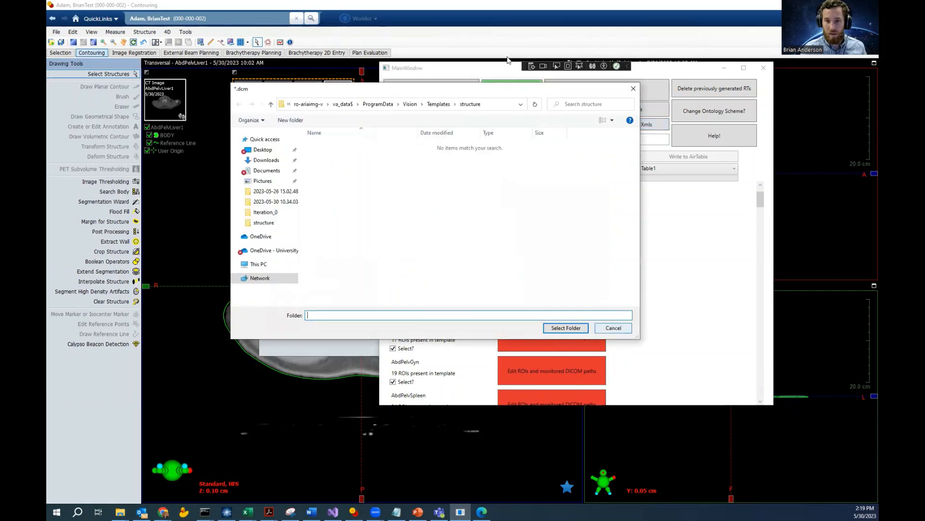
{"action": "left_click", "coordinate": [614, 328]}
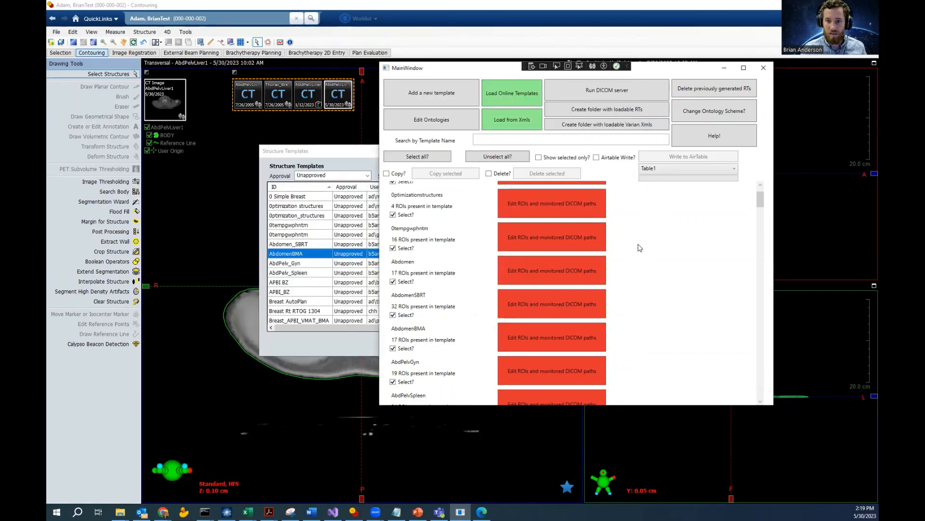
{"action": "scroll", "coordinate": [638, 271], "scroll_direction": "down", "scroll_amount": 15}
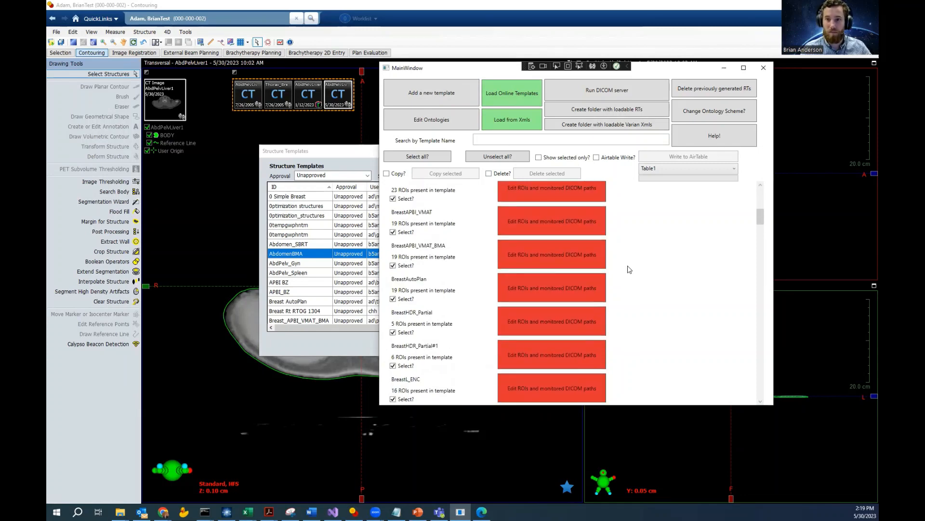
{"action": "scroll", "coordinate": [626, 268], "scroll_direction": "up", "scroll_amount": 15}
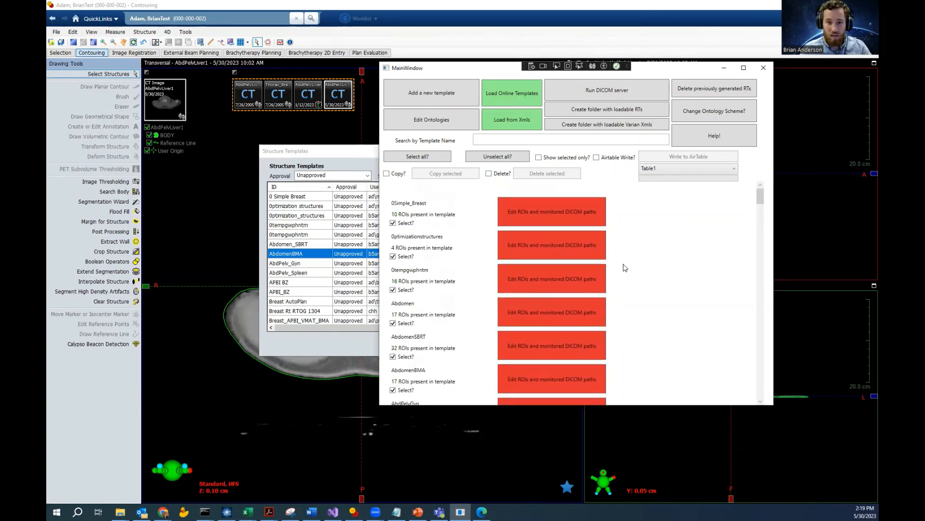